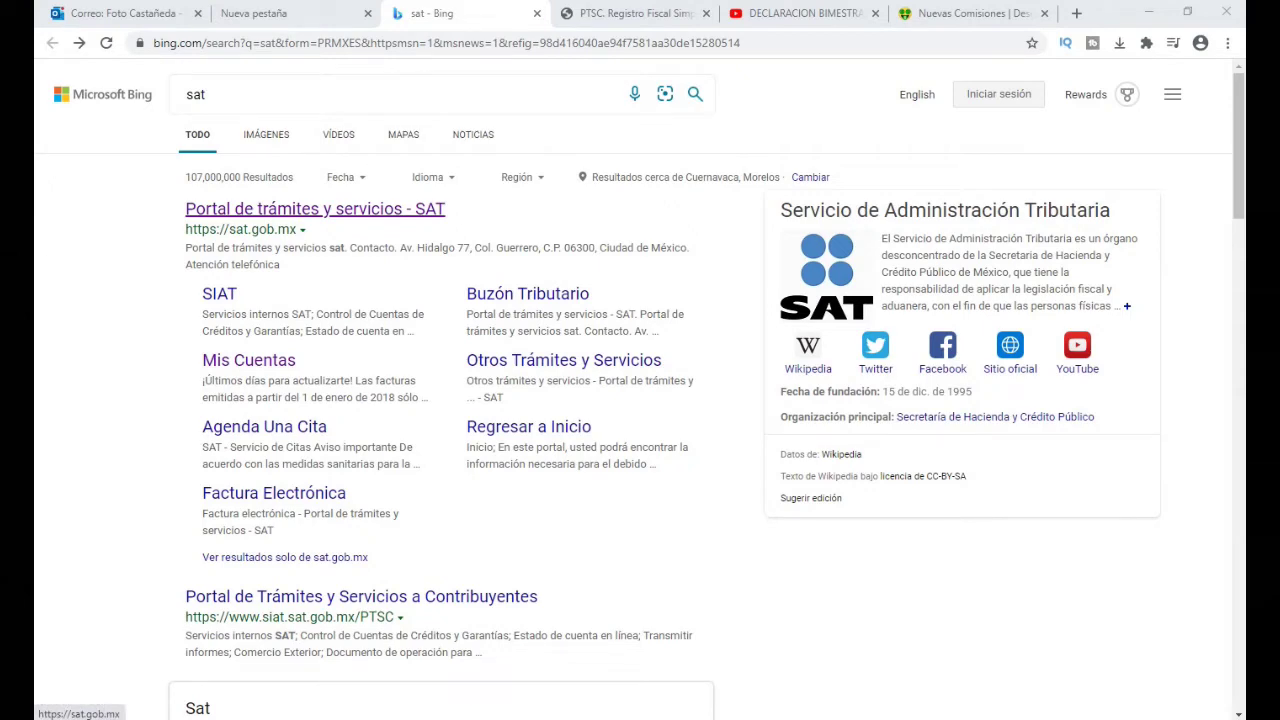
# Open the SAT portal from the search results and go to the RIF declaration through Mis cuentas
pyautogui.click(315, 208)
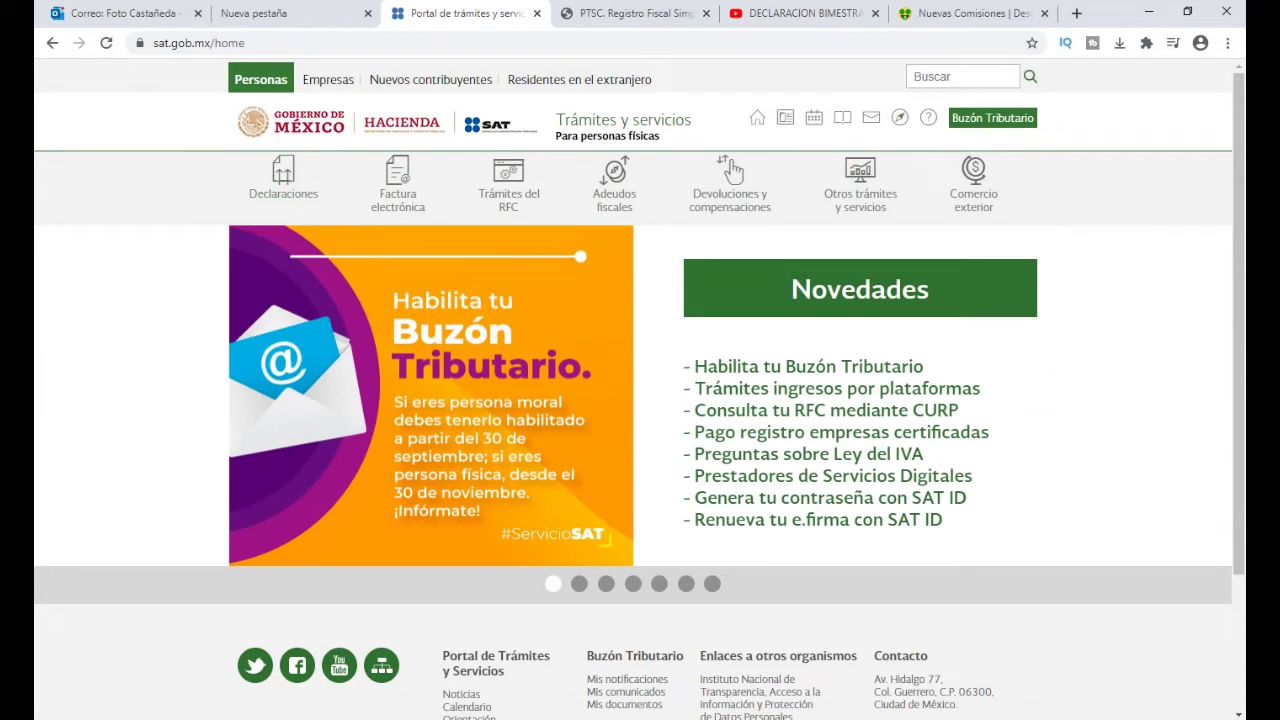
pyautogui.moveTo(509, 194)
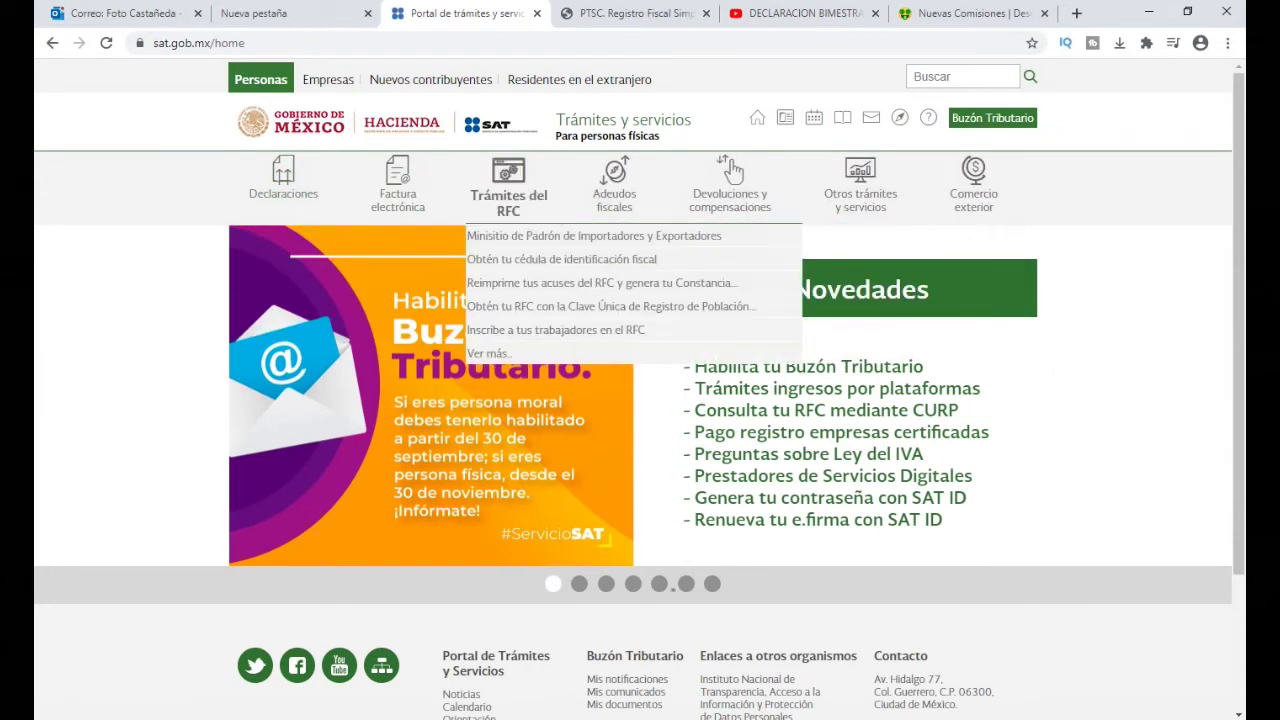
pyautogui.moveTo(283, 190)
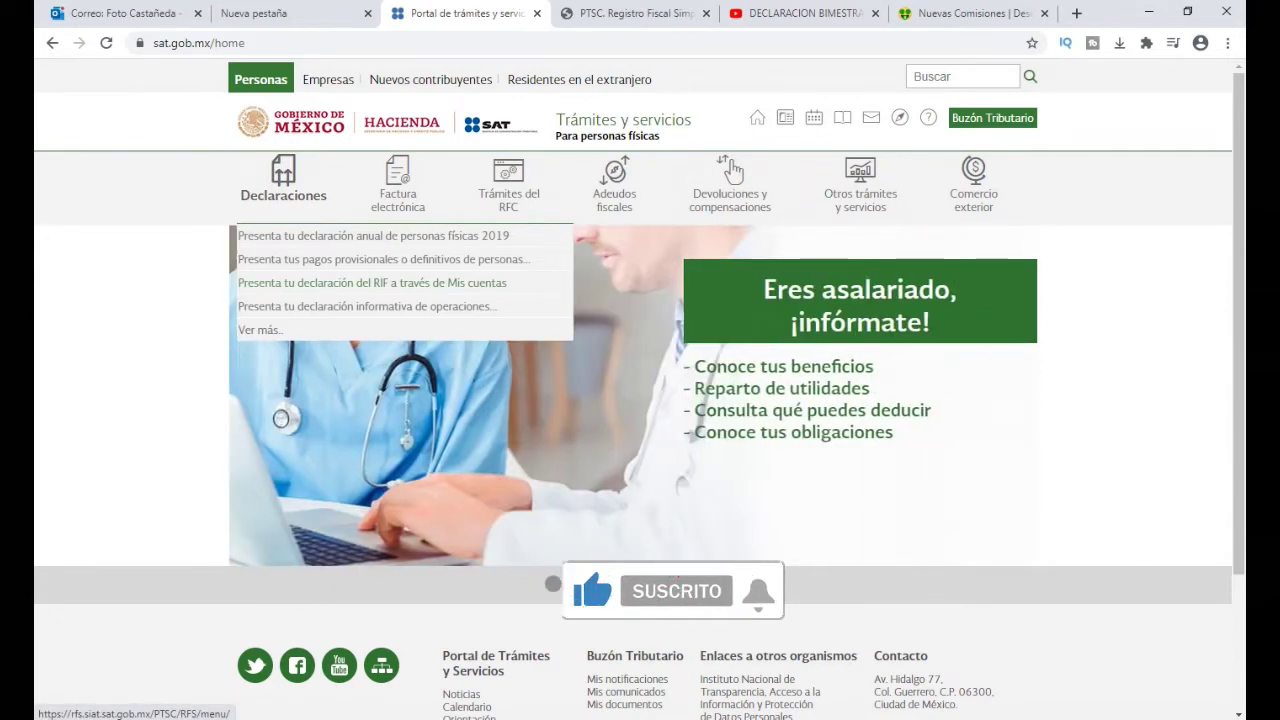
pyautogui.click(372, 283)
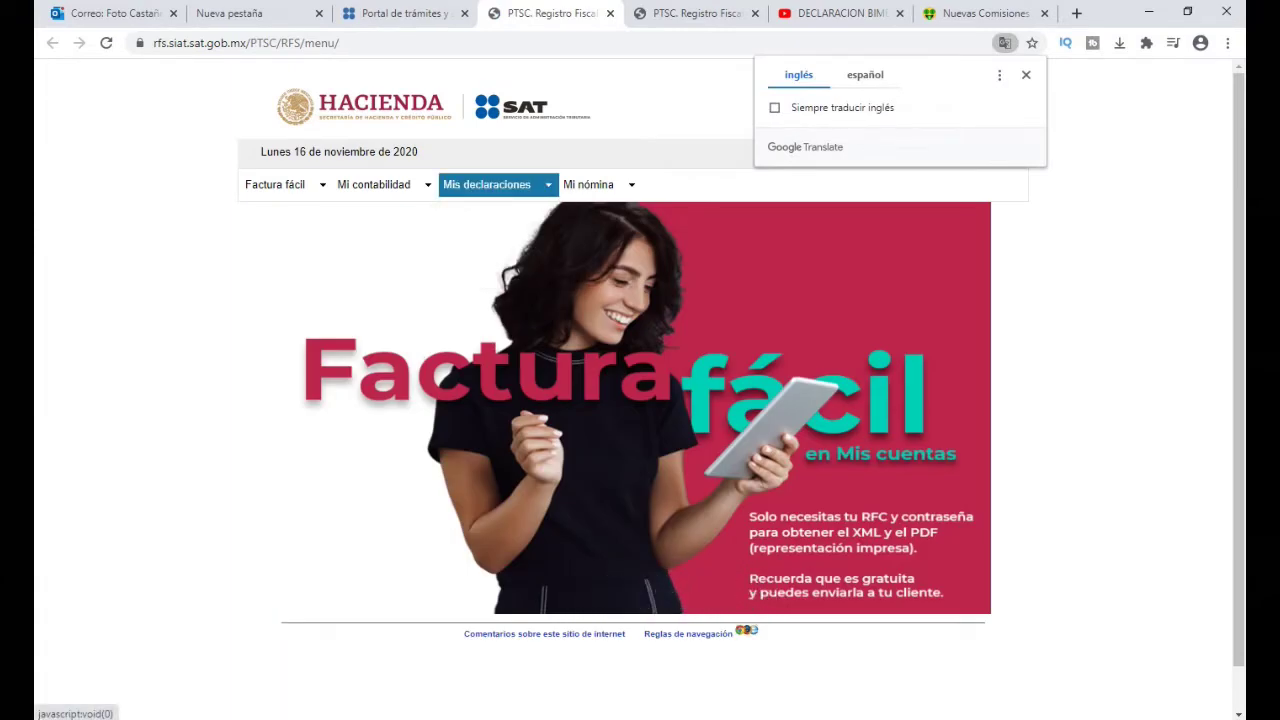
# Open the Incorporación fiscal declaration and log in with the taxpayer's RFC, password and captcha text
pyautogui.click(490, 185)
pyautogui.moveTo(496, 239)
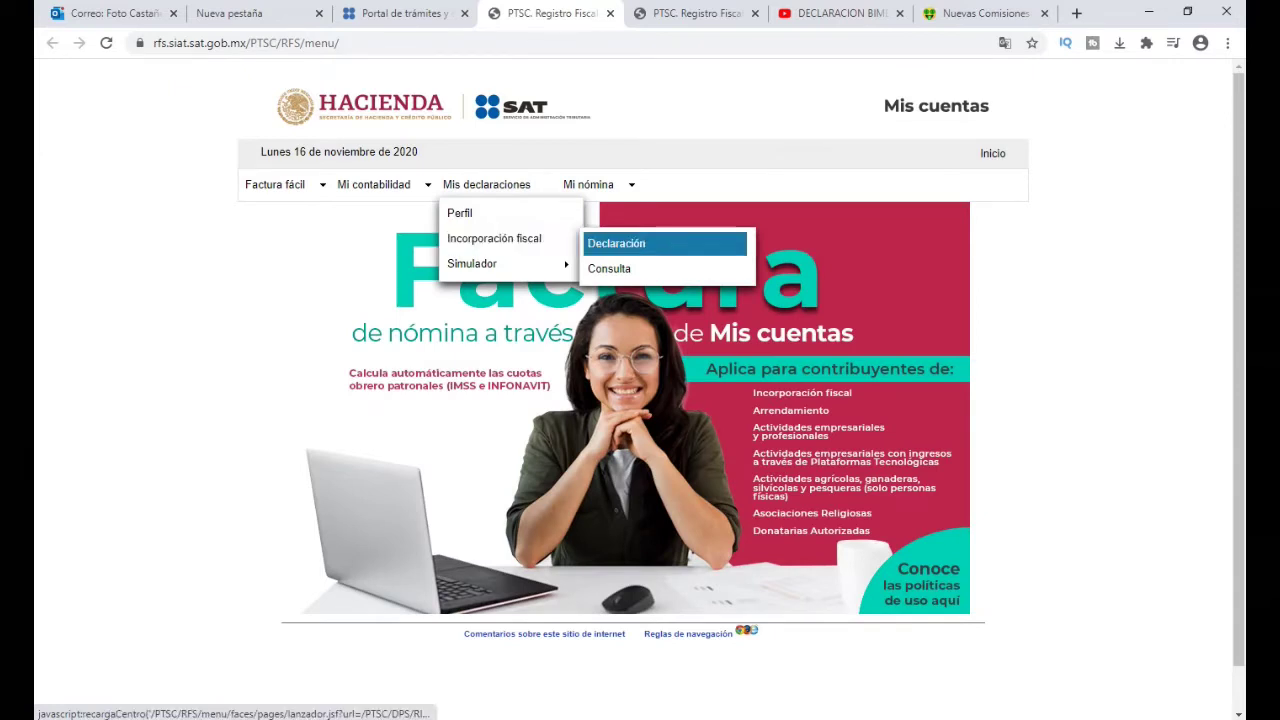
pyautogui.click(616, 243)
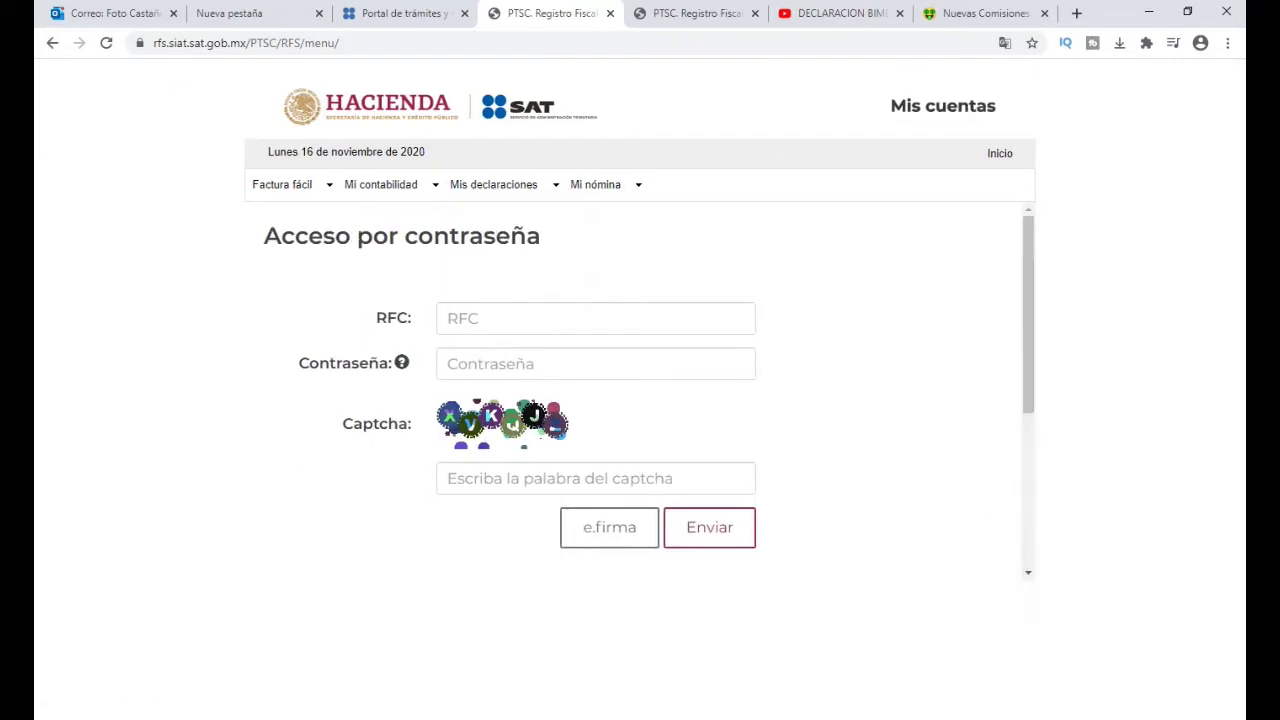
pyautogui.click(596, 318)
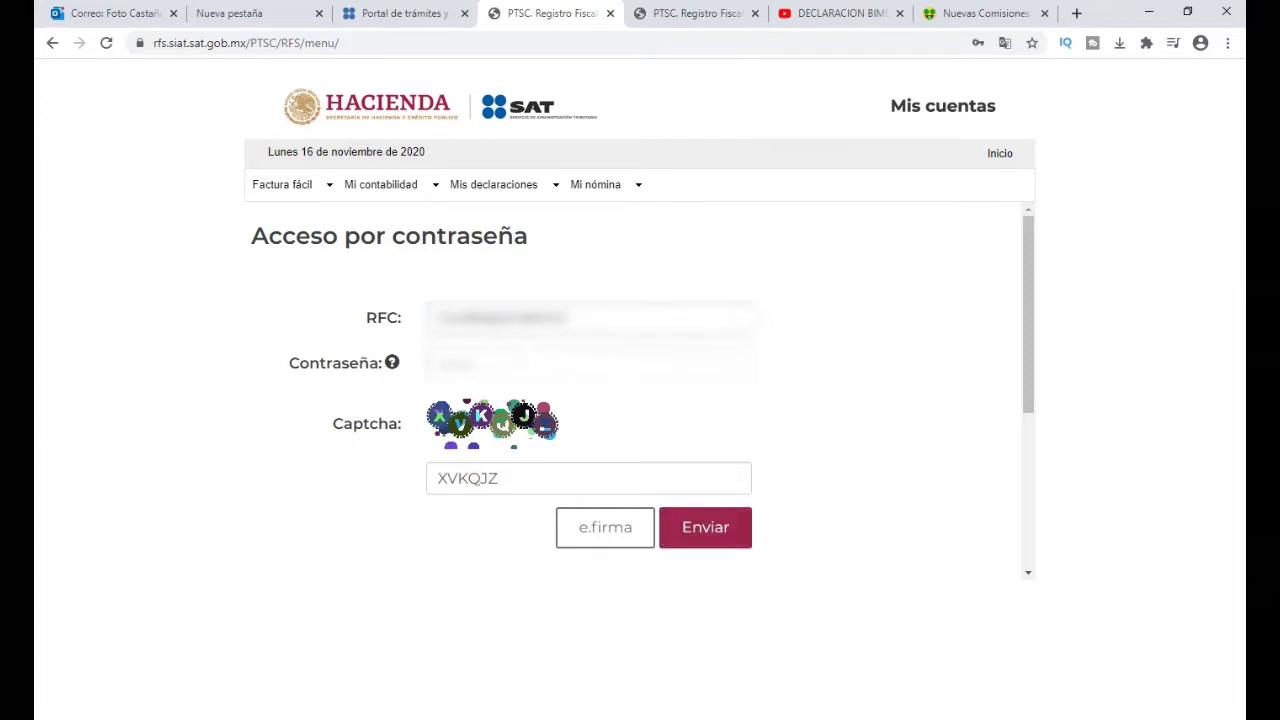
pyautogui.click(705, 527)
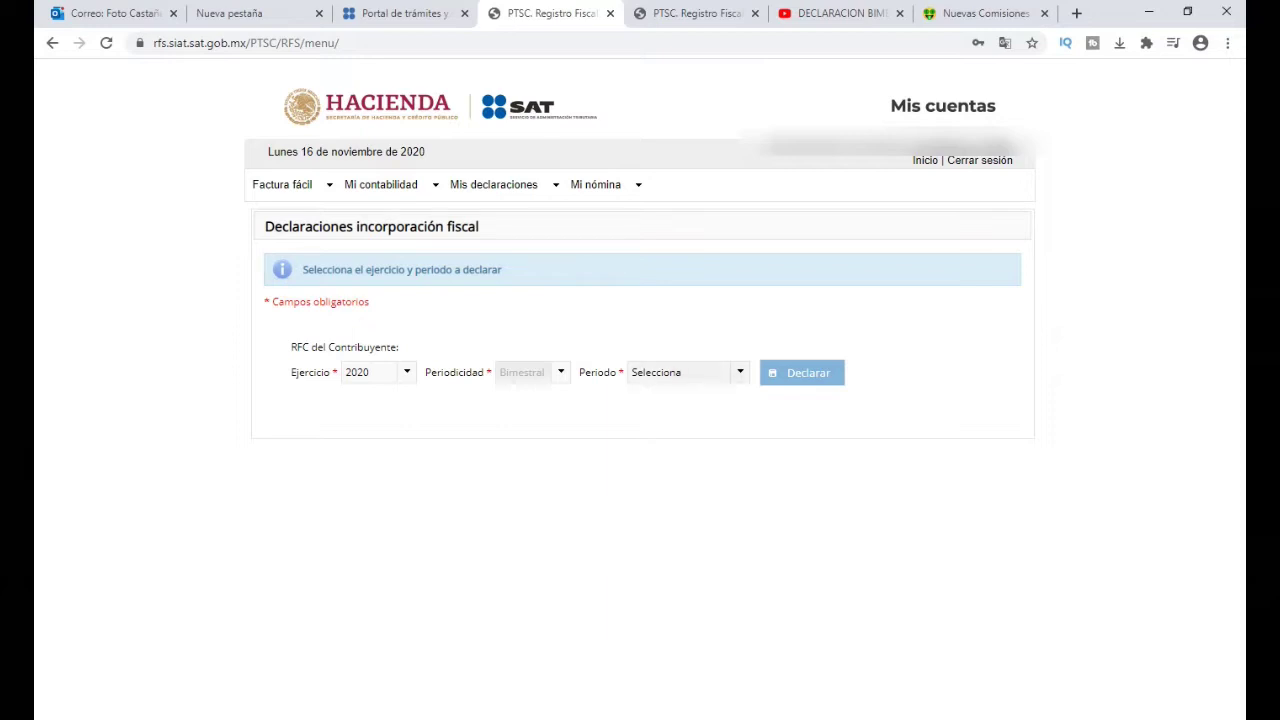
# Choose the Septiembre - Octubre period of 2020 and start a Normal declaration
pyautogui.click(740, 372)
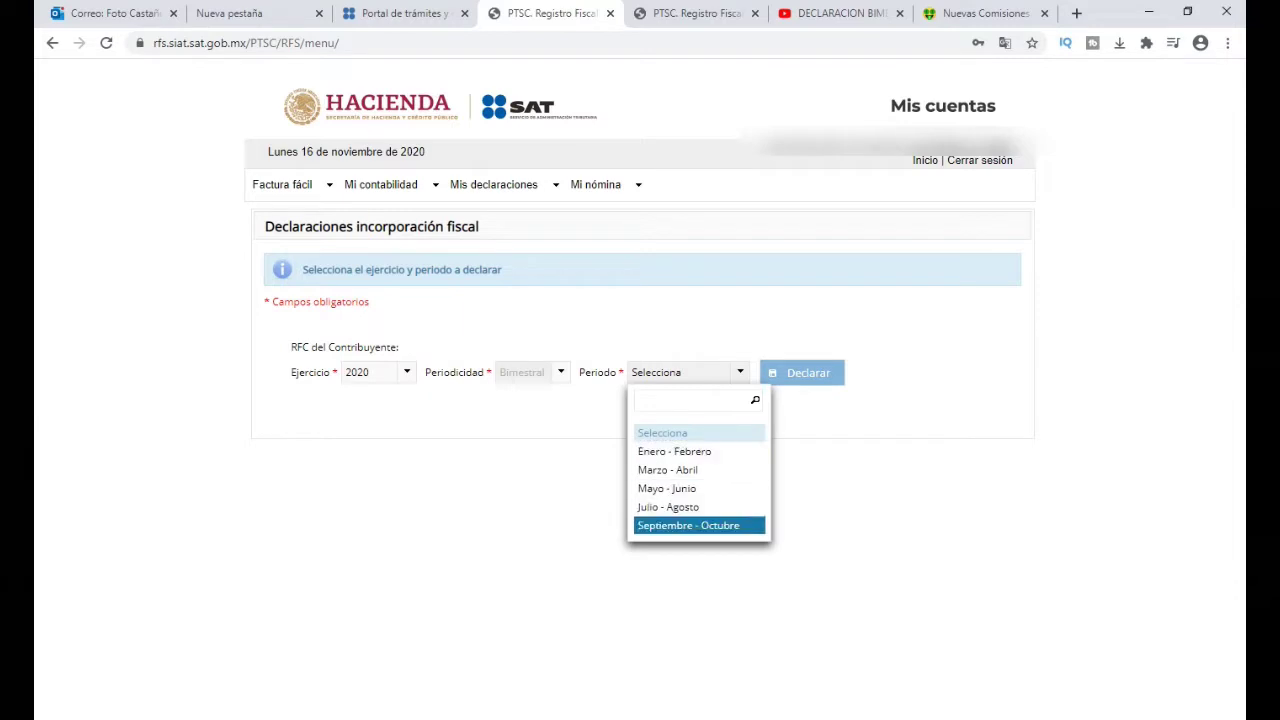
pyautogui.click(699, 525)
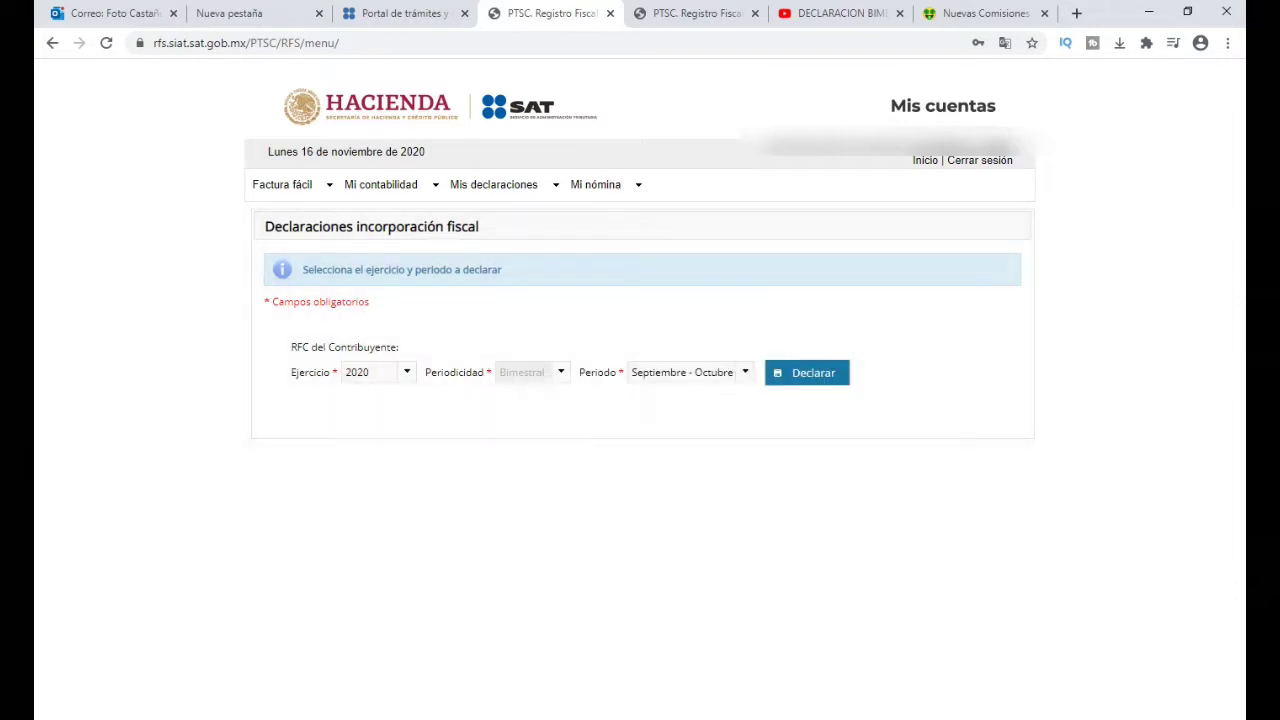
pyautogui.click(807, 373)
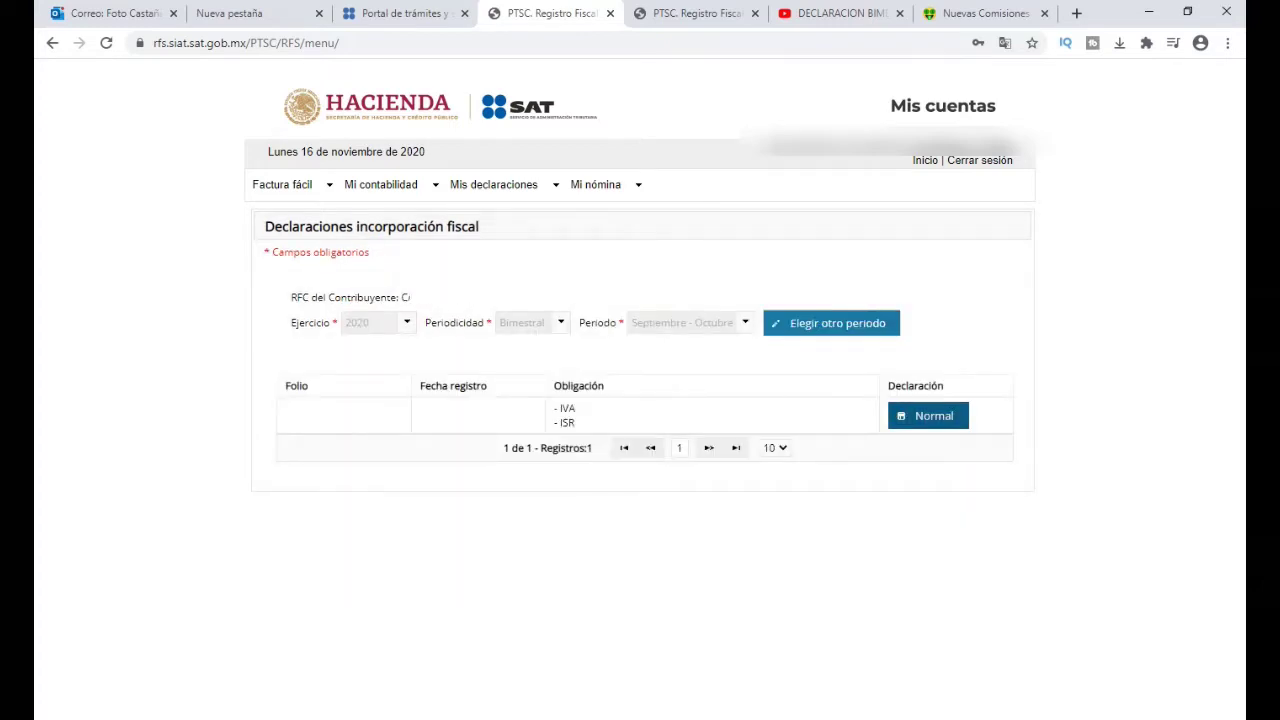
pyautogui.press('Return')
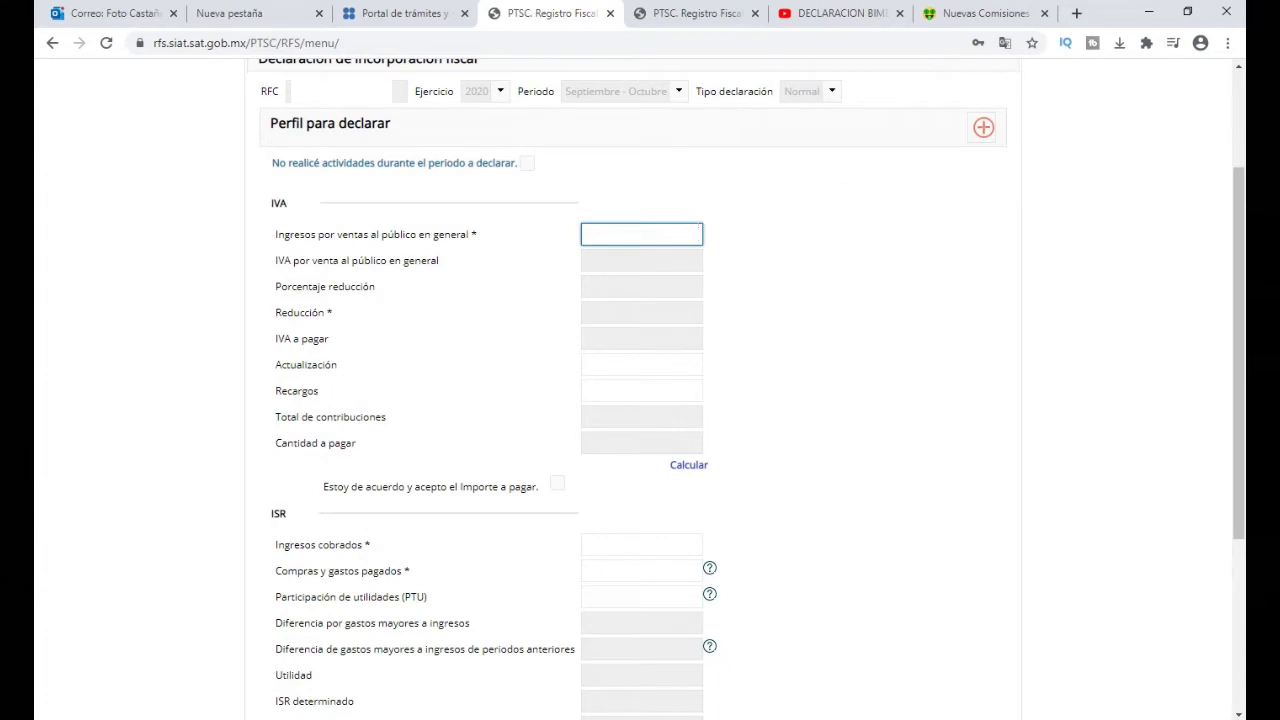
# In the IVA section, set the income from sales to the general public to 9,800, and Actualización and Recargos to 0
pyautogui.write('9800')
pyautogui.press('Tab')
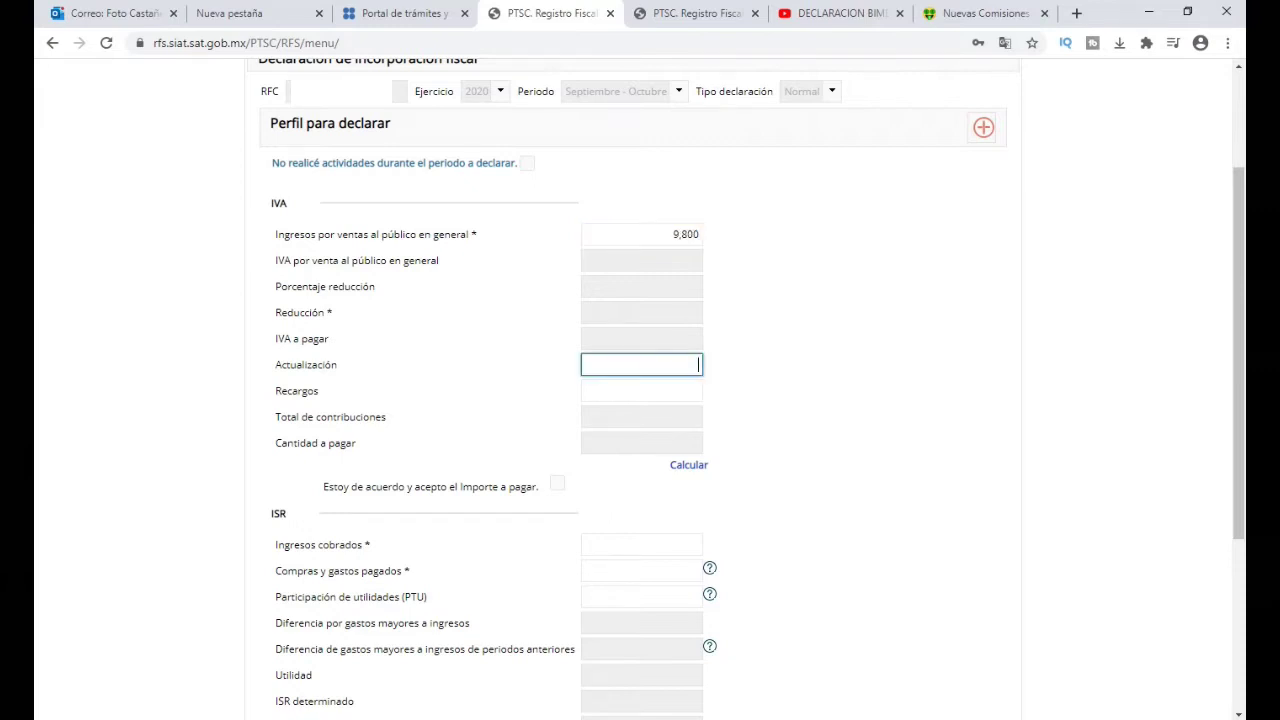
pyautogui.press('Tab')
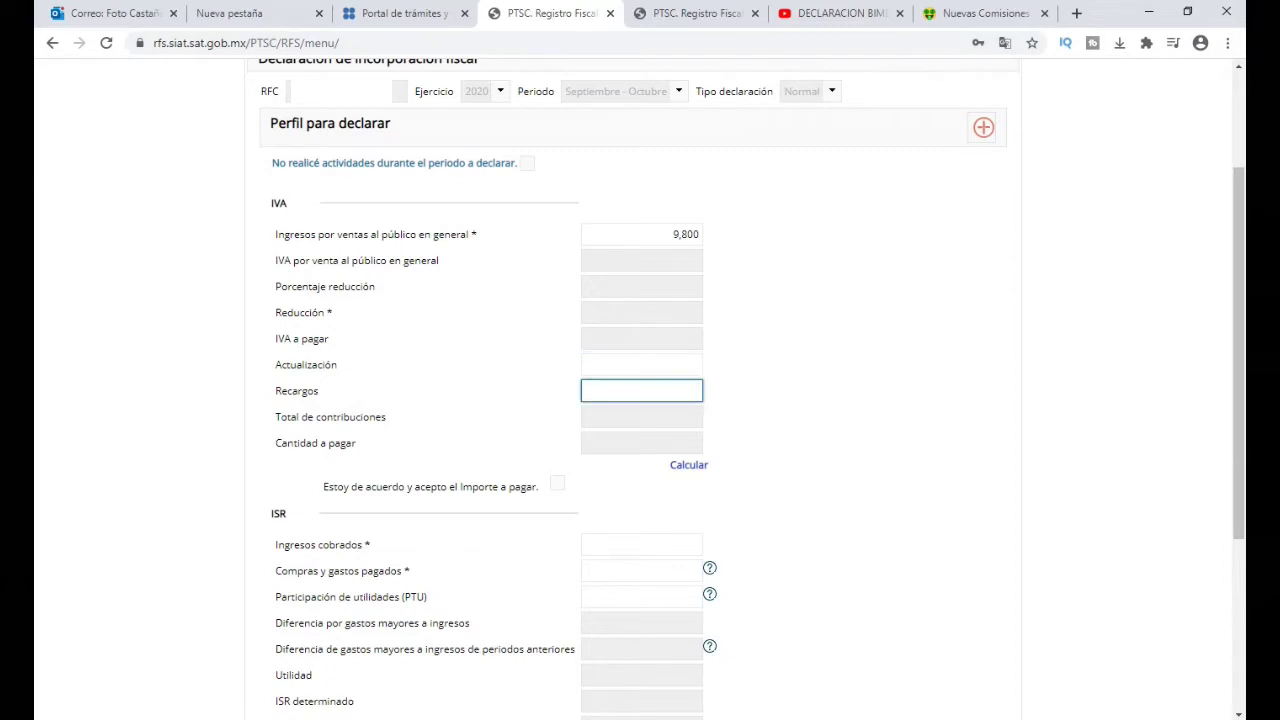
pyautogui.write('0')
pyautogui.click(642, 365)
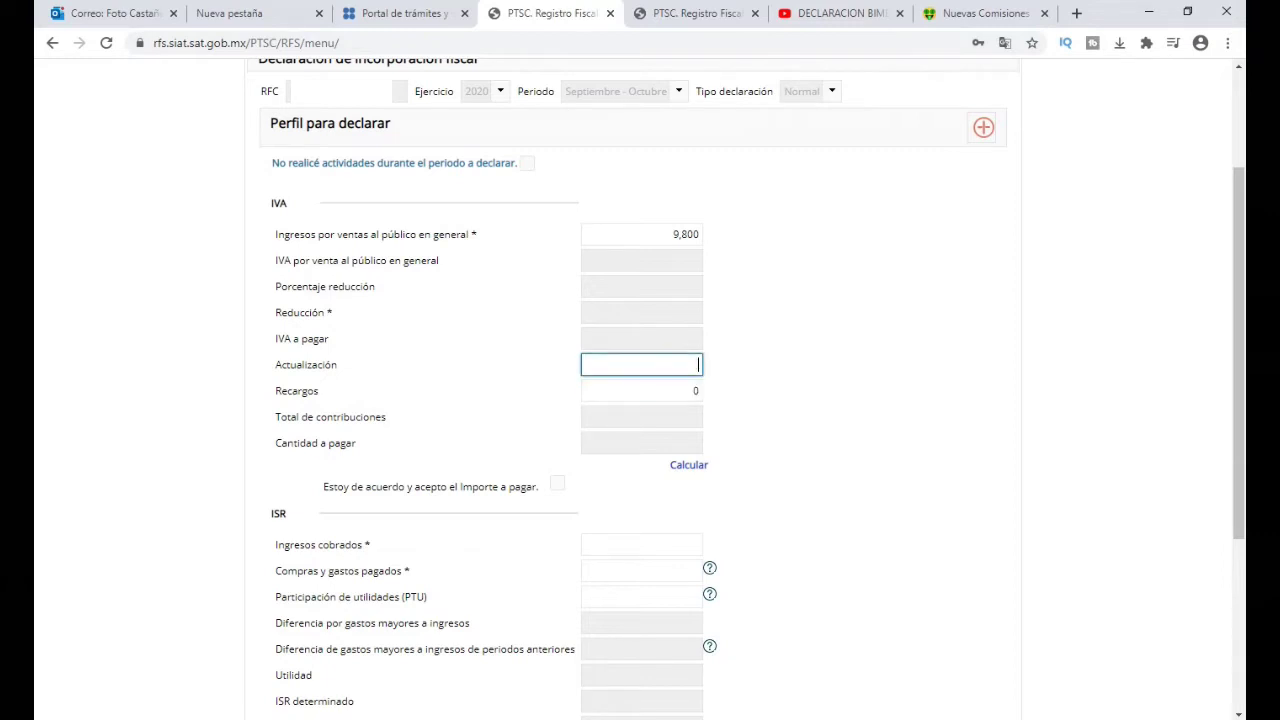
pyautogui.write('0')
pyautogui.click(840, 365)
# Calculate the IVA and accept its amount payable
pyautogui.scroll(-1, 640, 390)
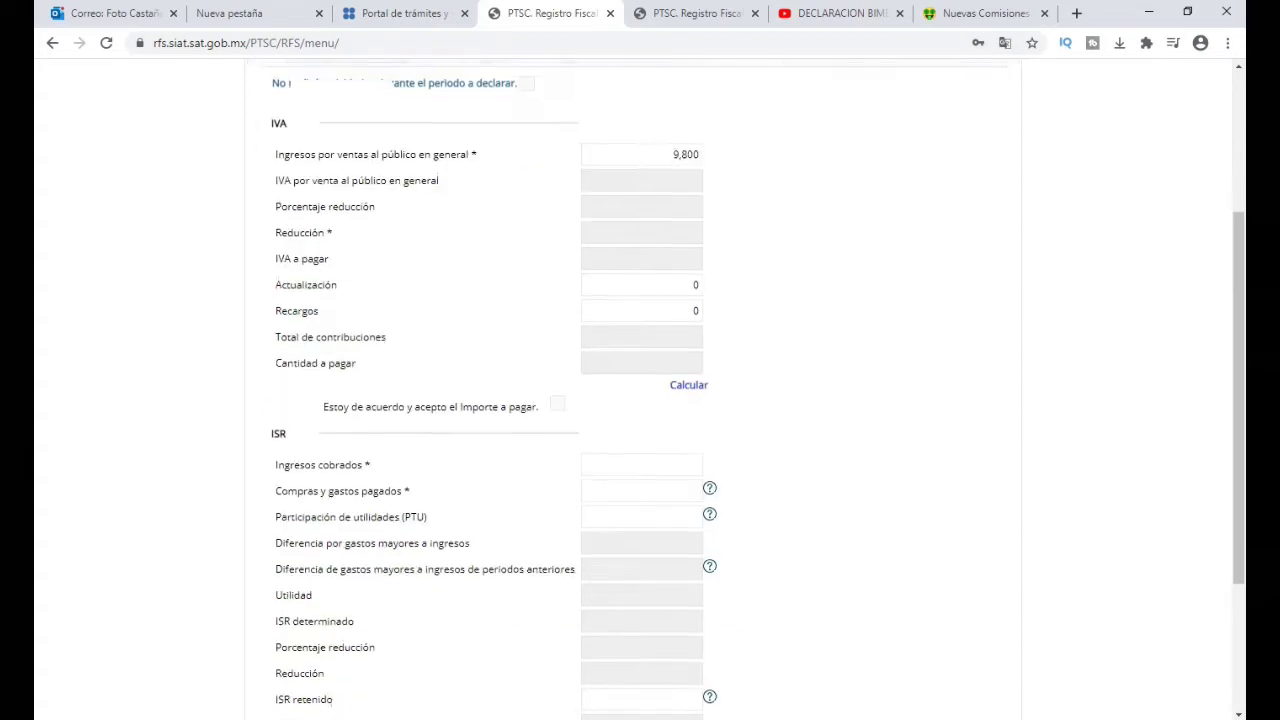
pyautogui.click(688, 381)
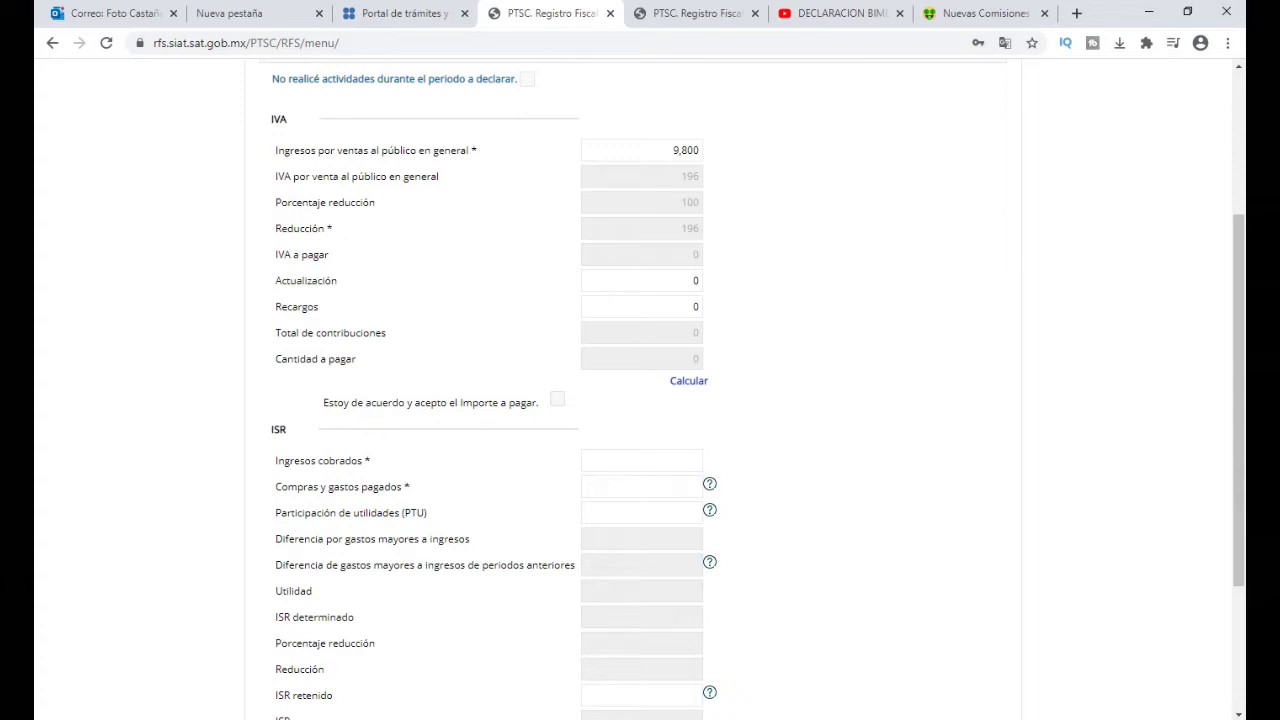
pyautogui.click(557, 399)
# In the ISR section, set Ingresos cobrados to 9,800 and Compras y gastos pagados to 4,987, checking the figure in the calculator
pyautogui.scroll(-3, 640, 400)
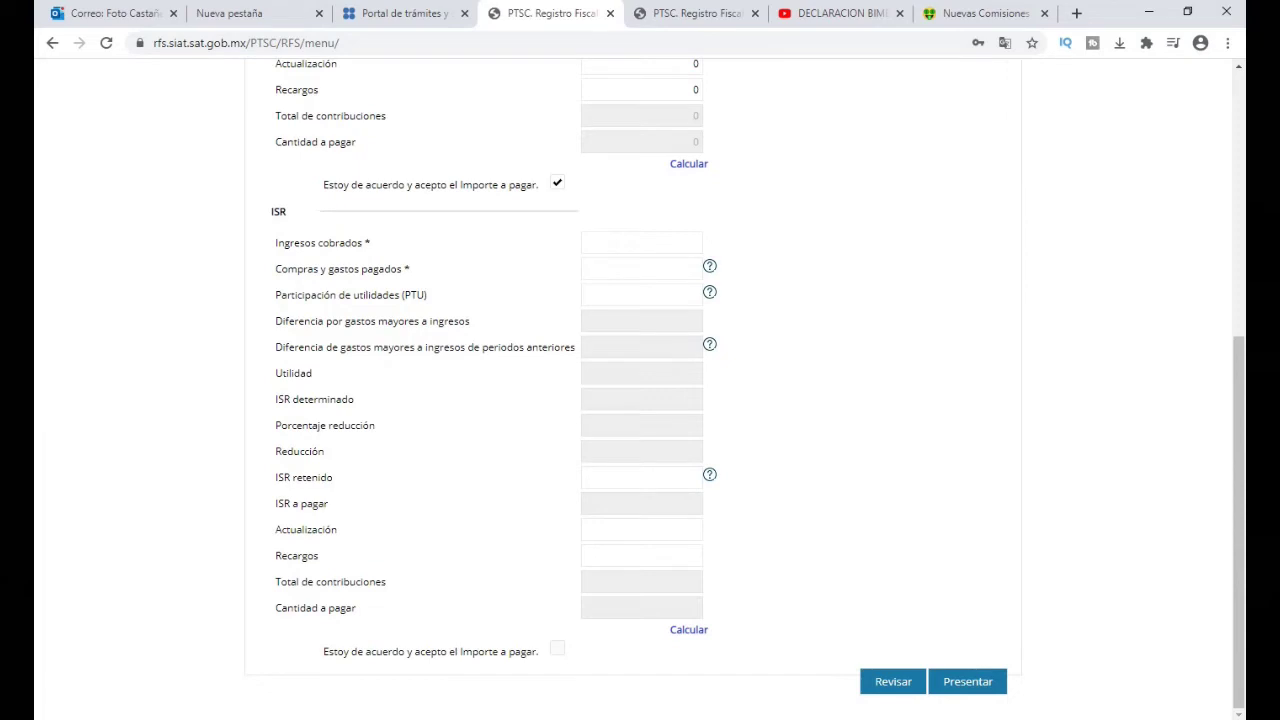
pyautogui.click(642, 243)
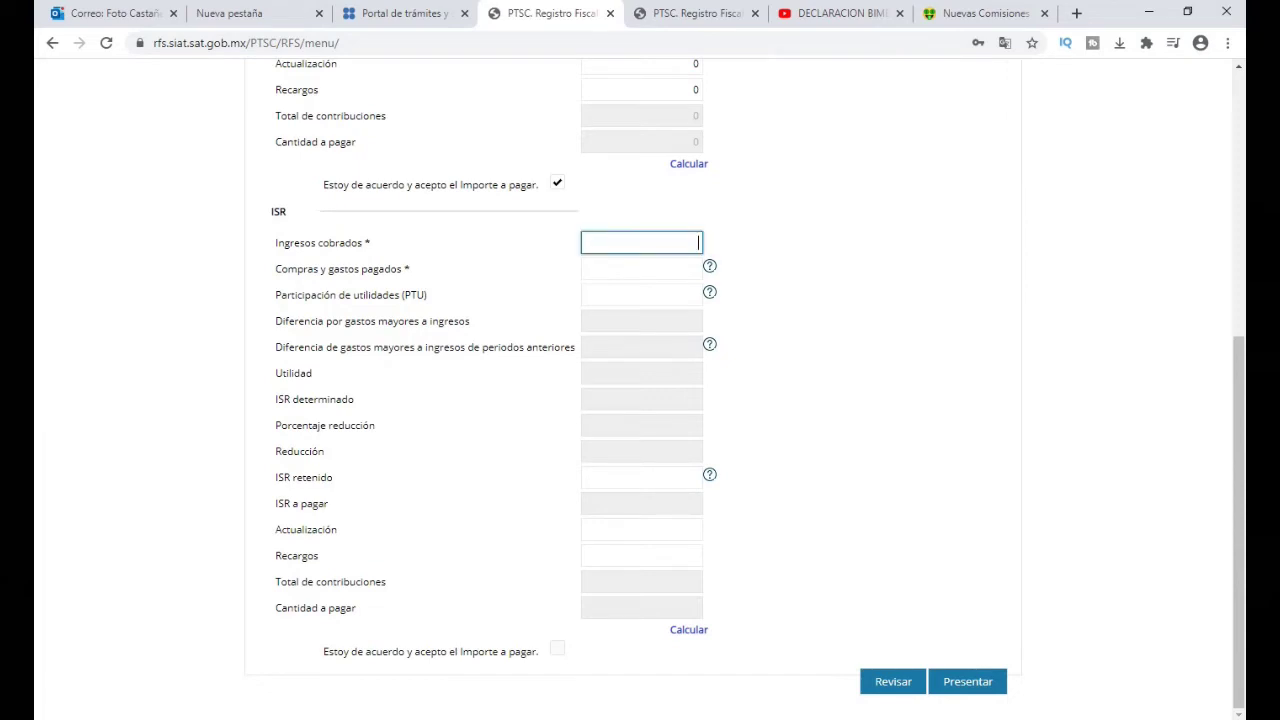
pyautogui.write('9,800')
pyautogui.click(642, 269)
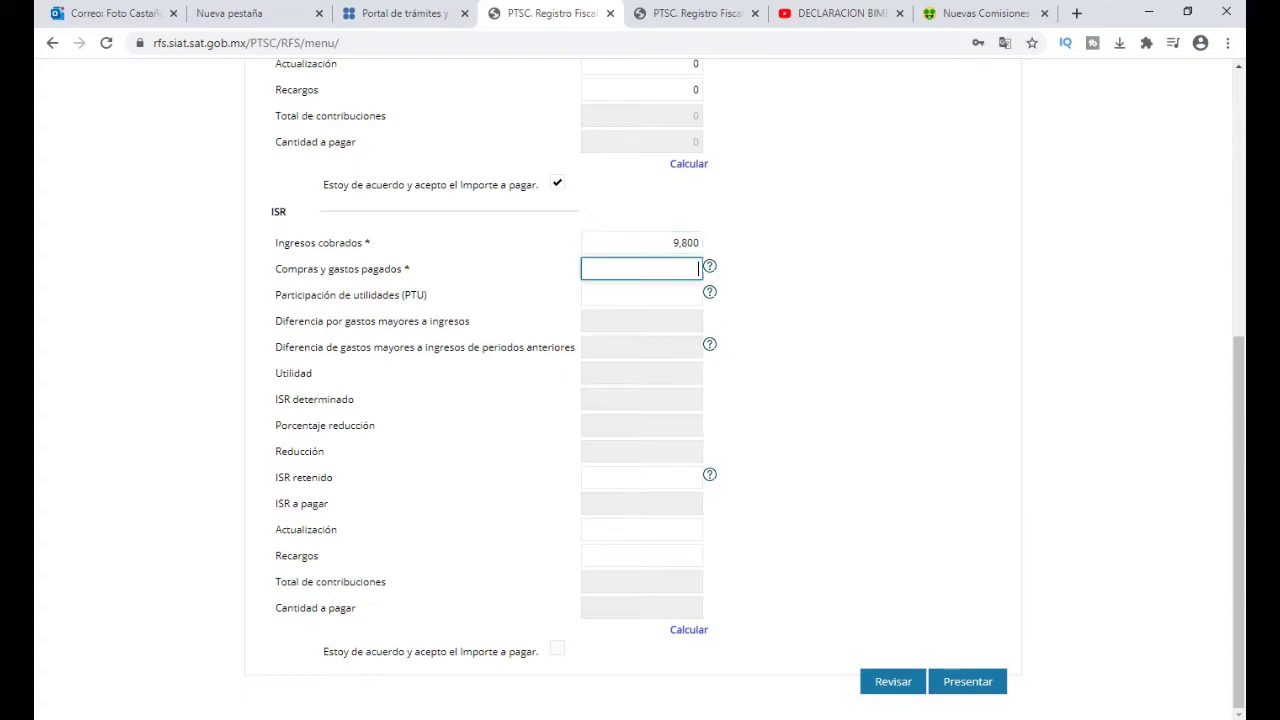
pyautogui.moveTo(710, 267)
pyautogui.click(716, 719)
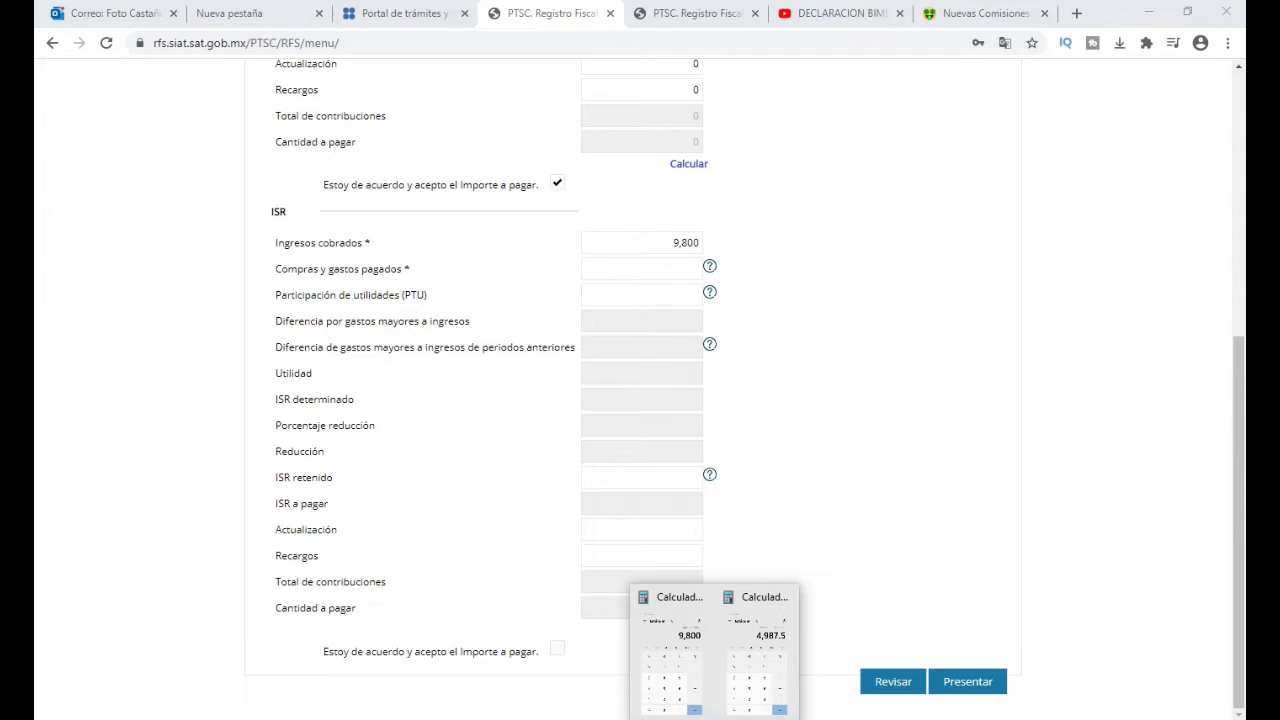
pyautogui.click(654, 270)
pyautogui.write('4,987')
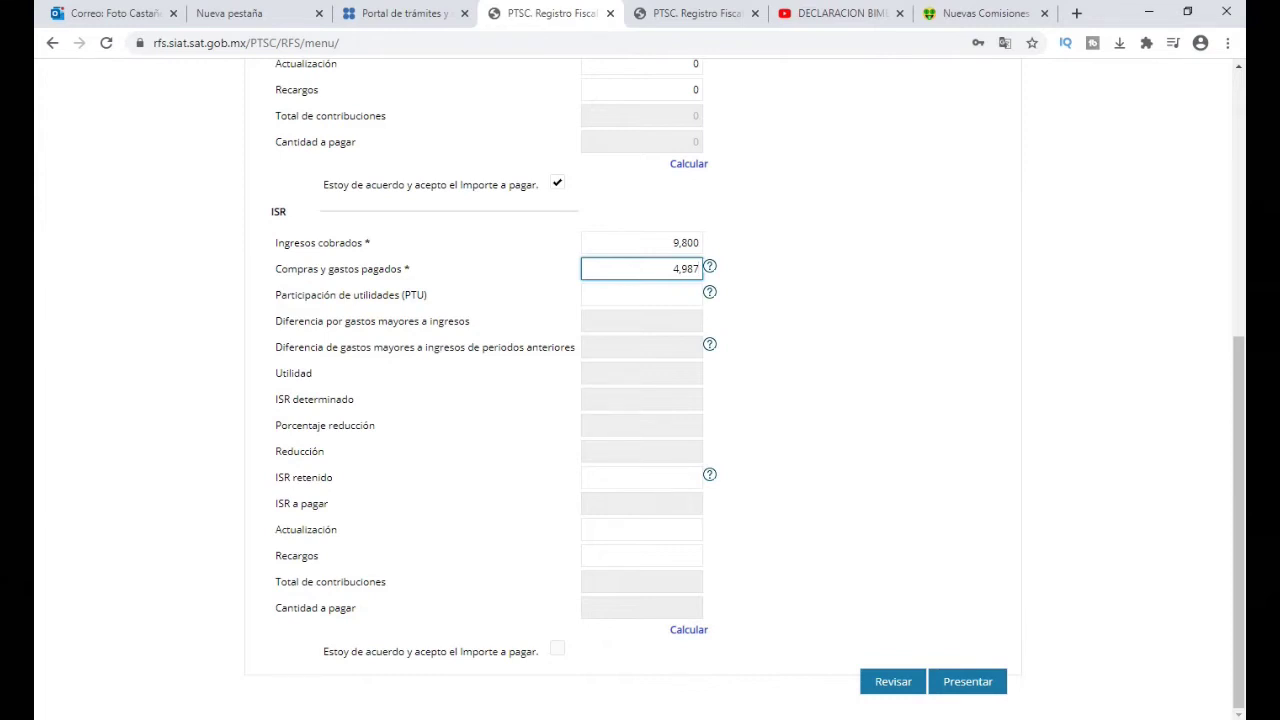
pyautogui.write('50')
pyautogui.press('BackSpace')
pyautogui.press('BackSpace')
pyautogui.hotkey('alt', 'Tab')
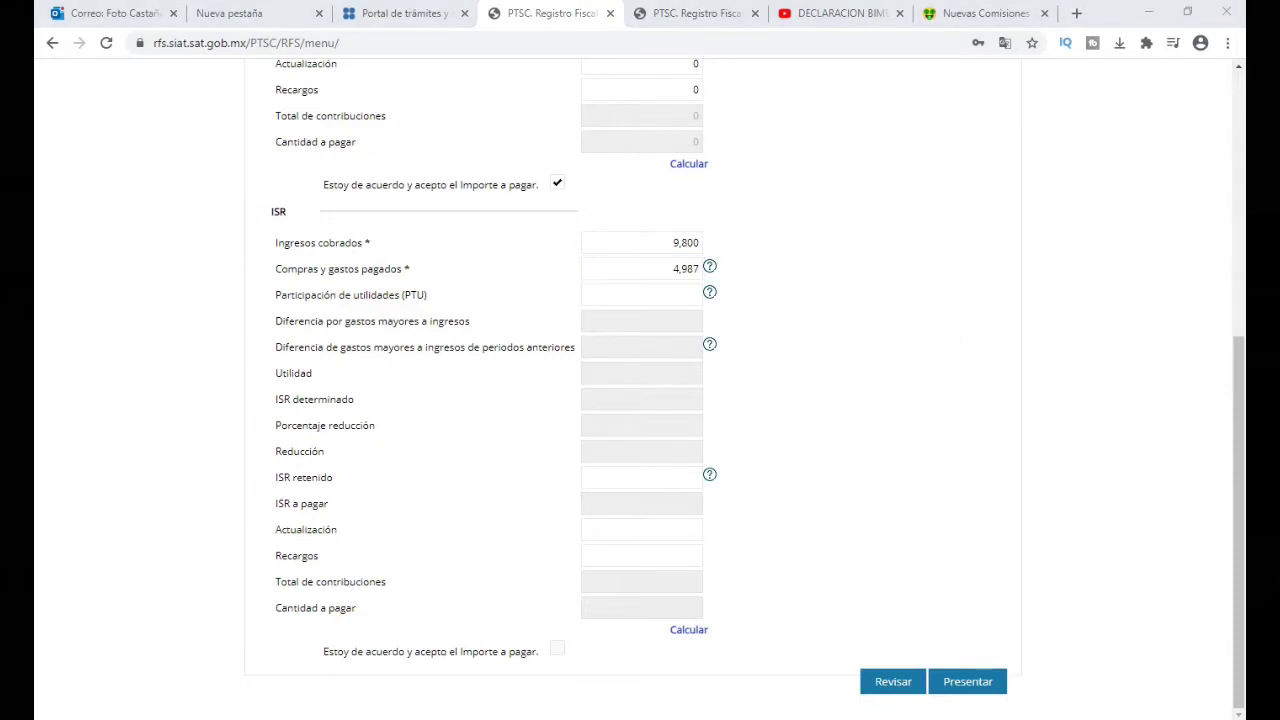
# Set the ISR section's Participación de utilidades (PTU), ISR retenido, Actualización and Recargos to 0
pyautogui.click(641, 295)
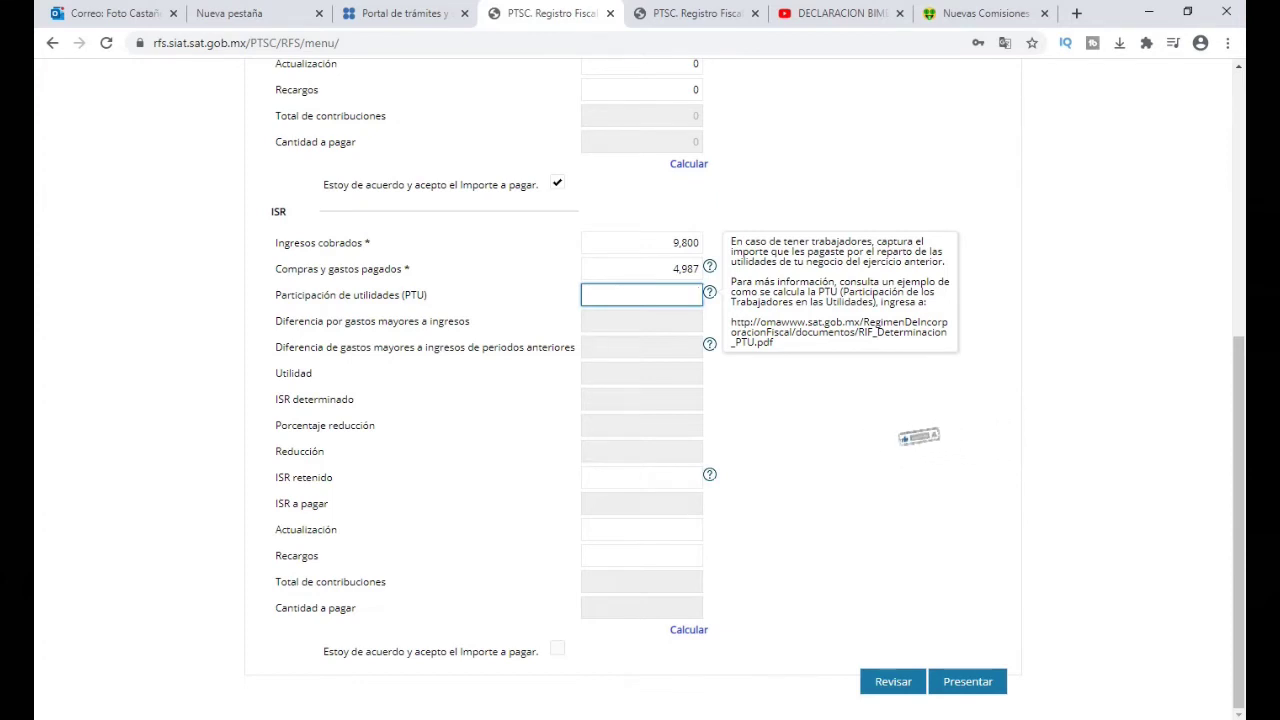
pyautogui.click(689, 630)
pyautogui.click(645, 295)
pyautogui.write('0')
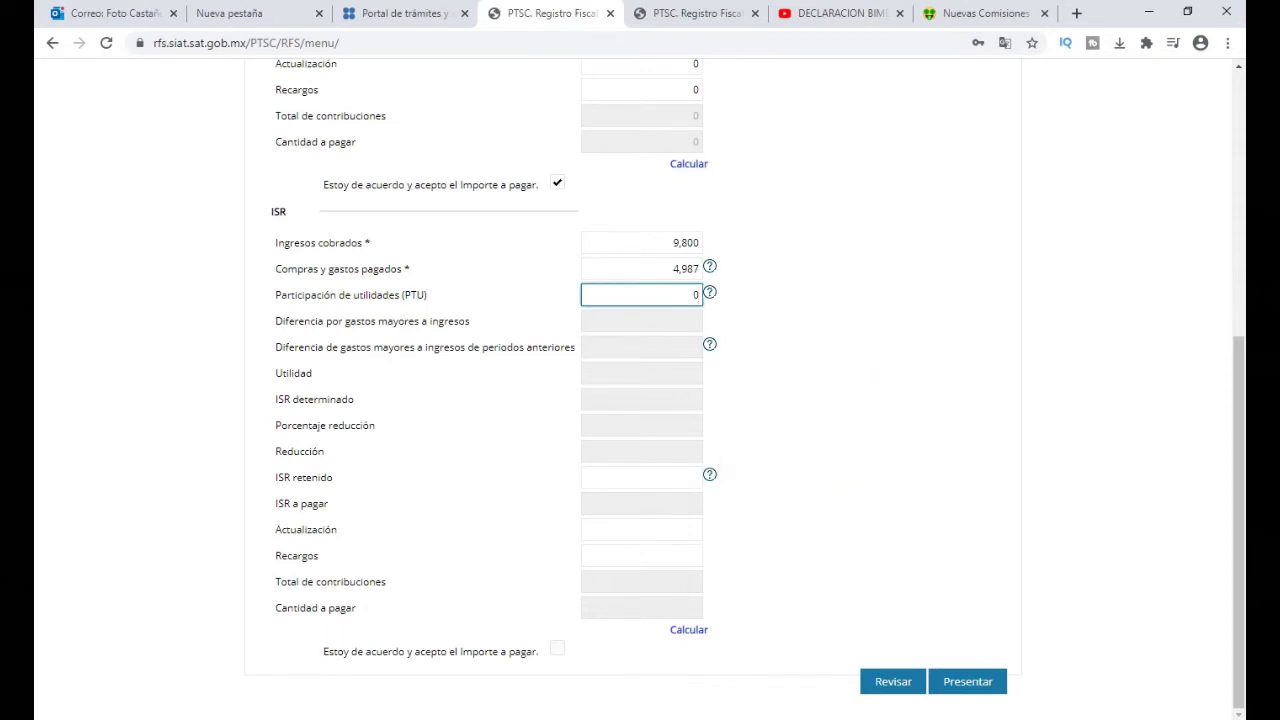
pyautogui.press('Tab')
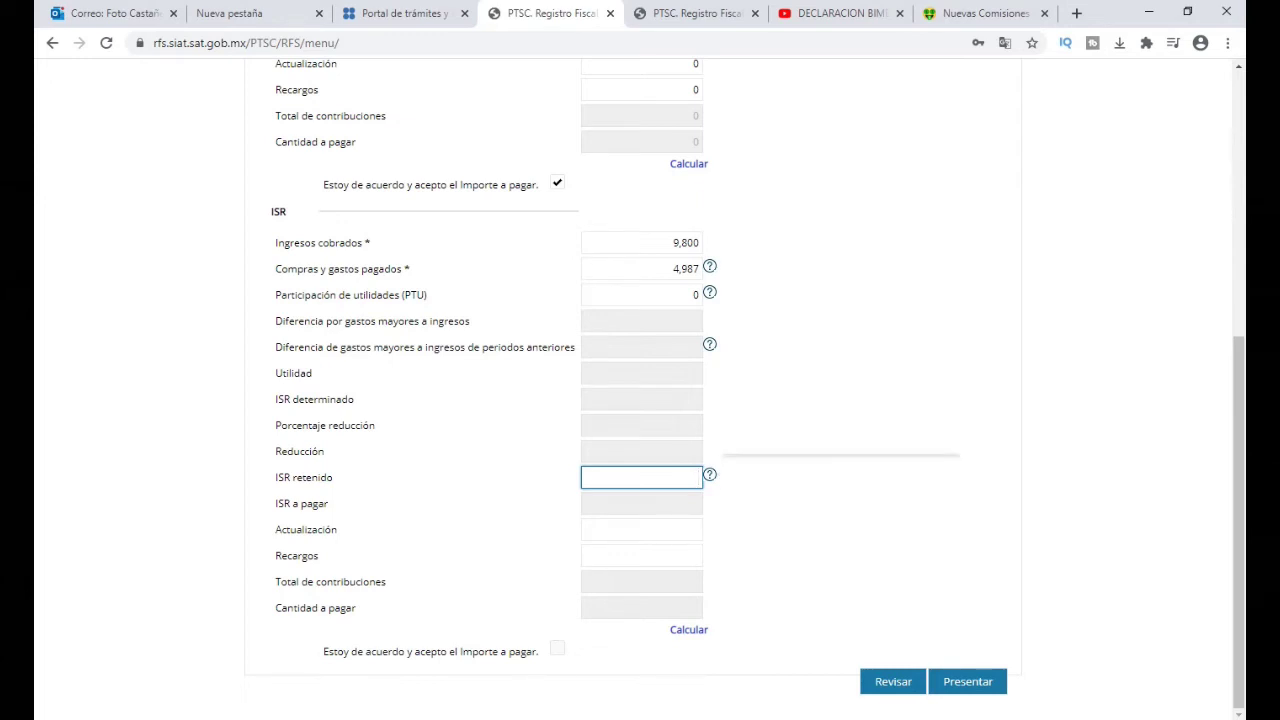
pyautogui.write('0')
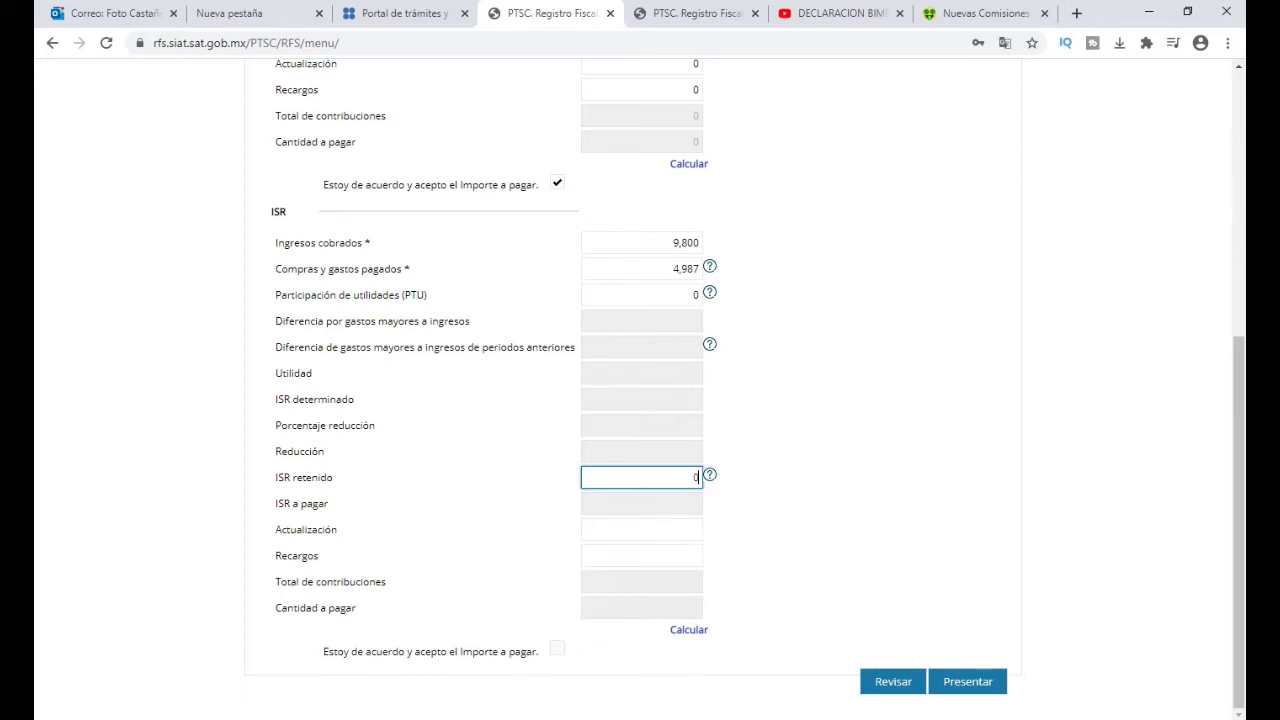
pyautogui.press('Tab')
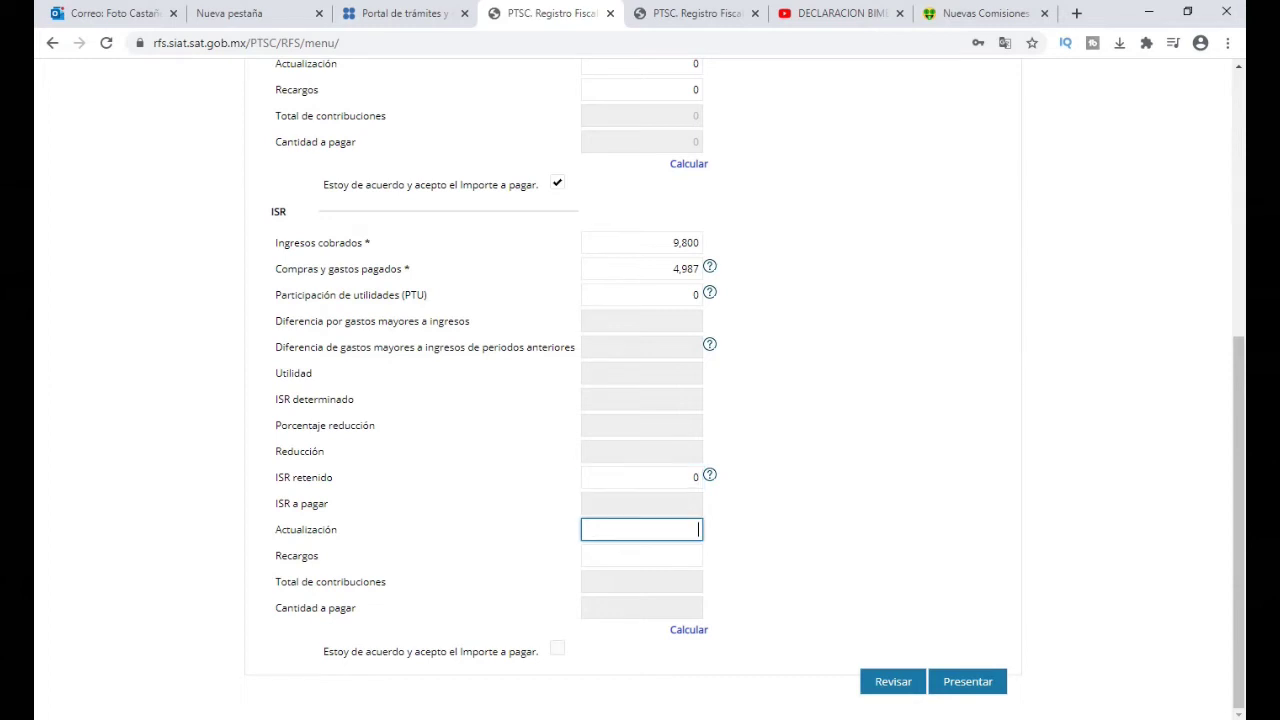
pyautogui.write('0')
pyautogui.press('Tab')
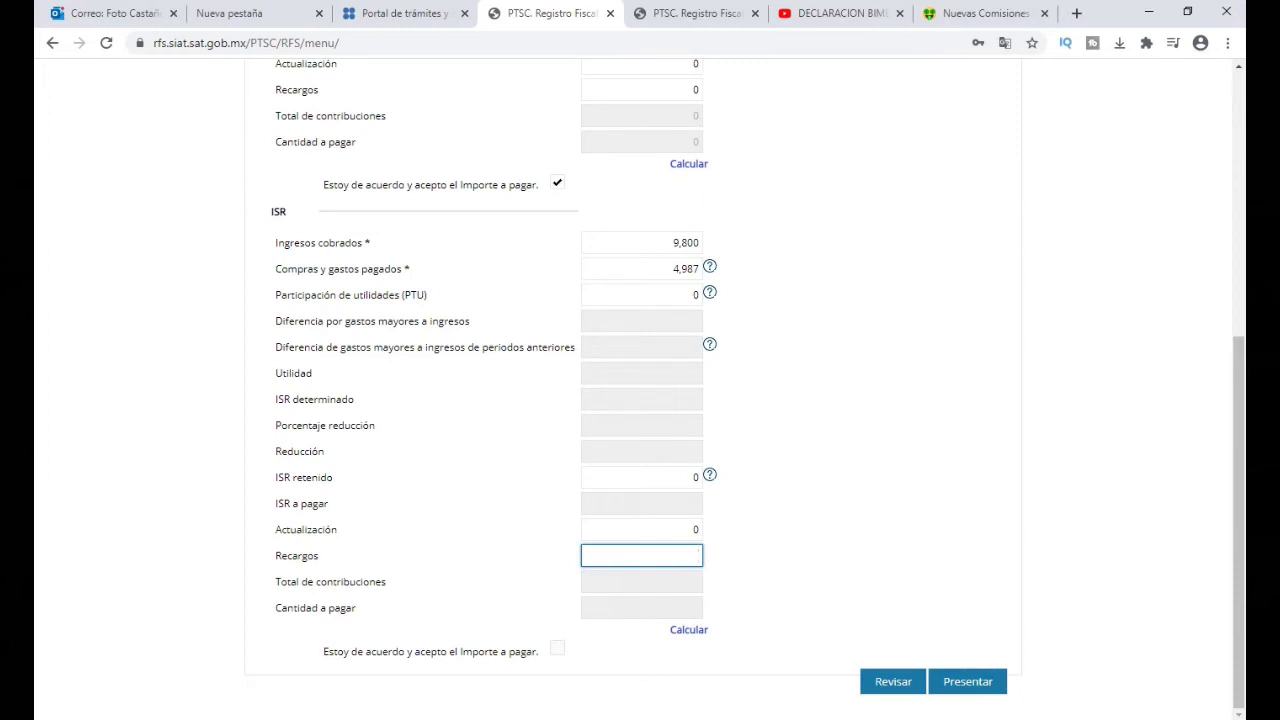
pyautogui.write('0')
# Calculate the ISR and review the determined tax and the reduction percentage
pyautogui.click(689, 630)
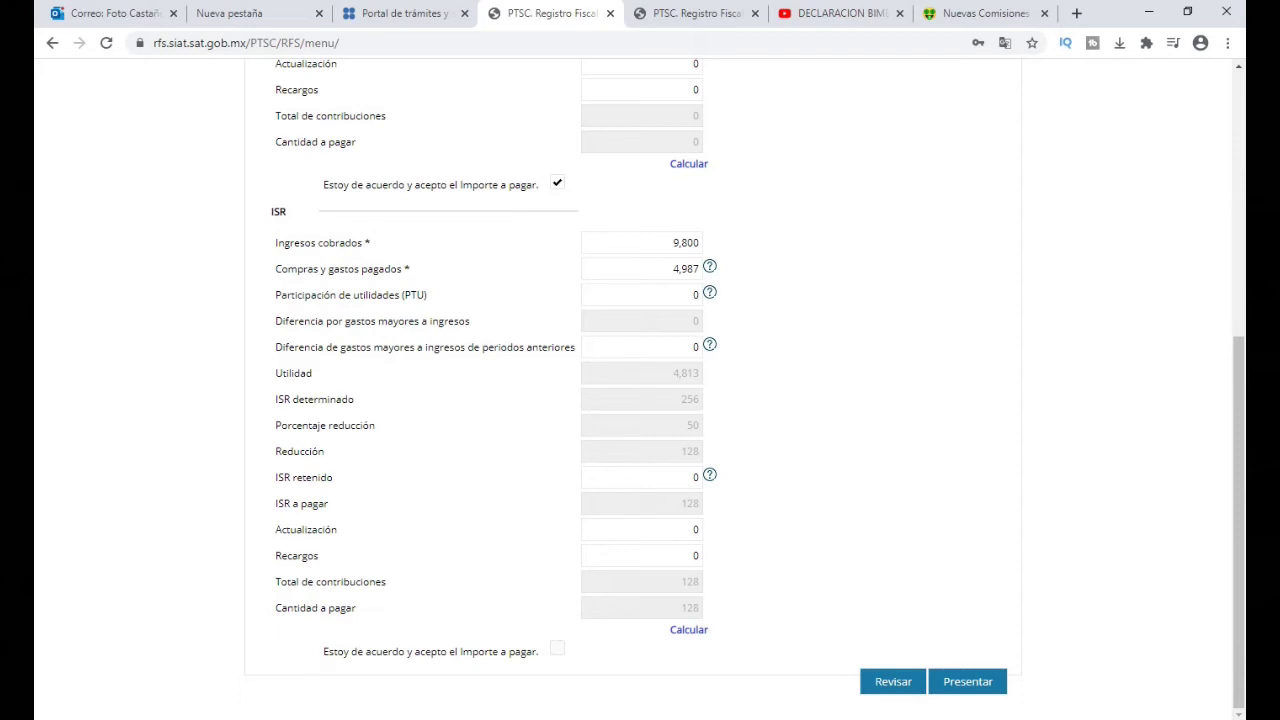
pyautogui.moveTo(680, 399); pyautogui.dragTo(701, 399)
pyautogui.moveTo(686, 425); pyautogui.dragTo(701, 425)
pyautogui.click(760, 460)
# Accept the ISR amount payable and submit the declaration, confirming registration of the accepted taxes
pyautogui.click(557, 648)
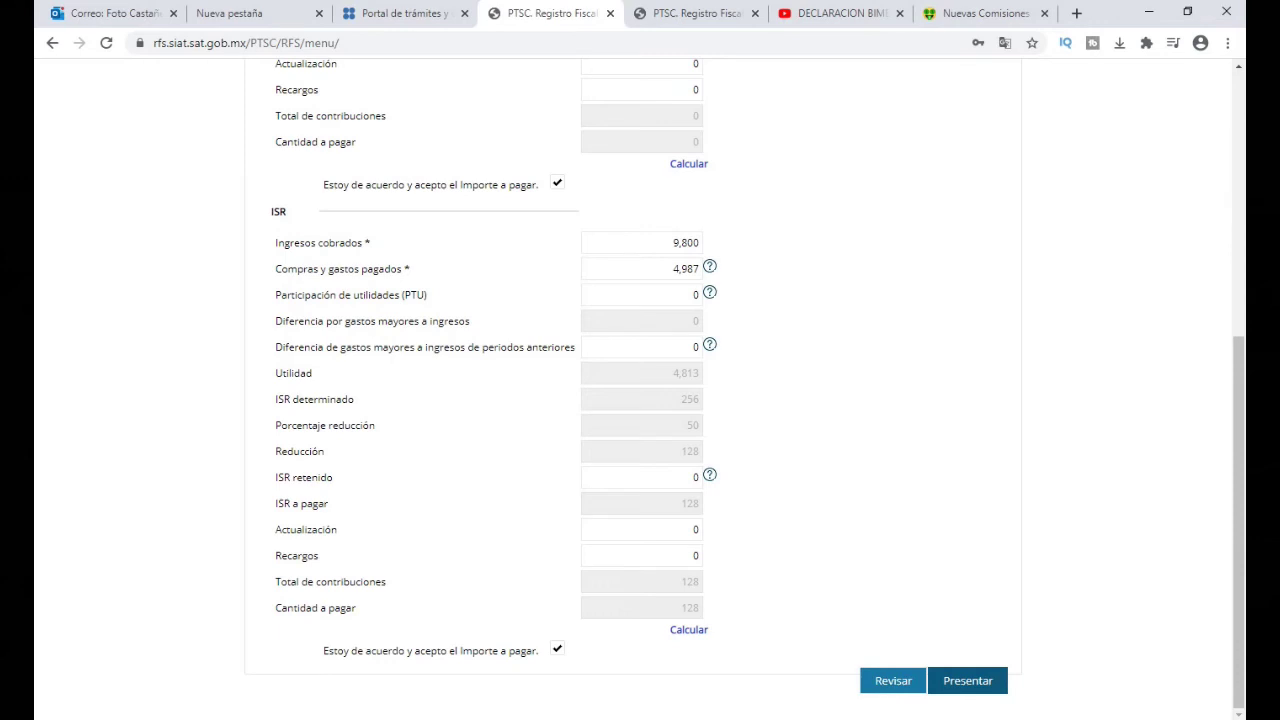
pyautogui.click(967, 680)
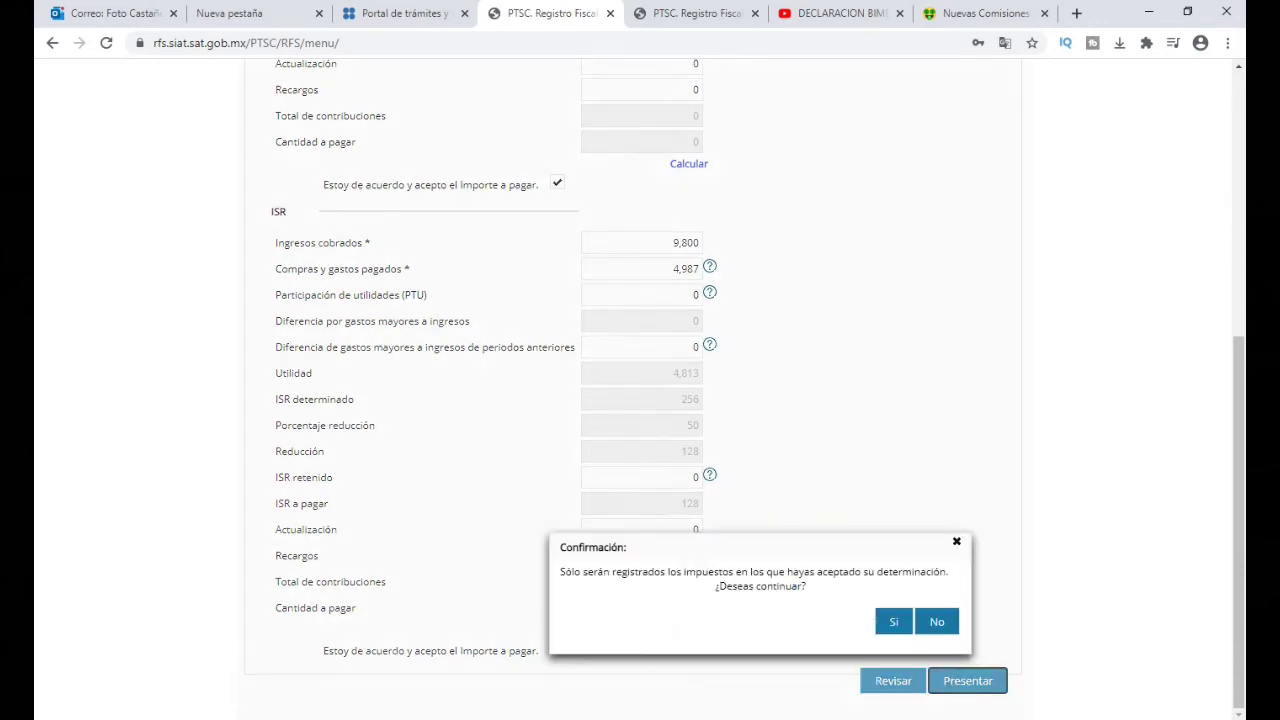
pyautogui.click(893, 621)
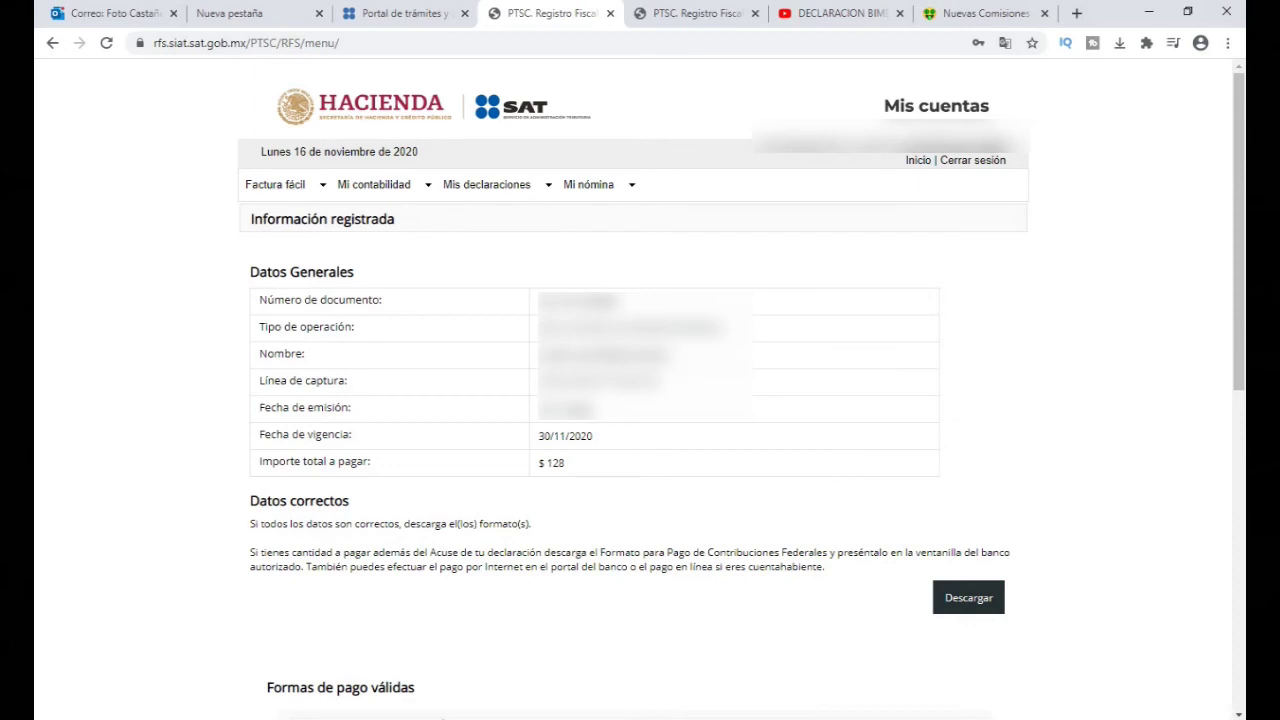
# Review the note on correct data and download the declaration formats
pyautogui.moveTo(250, 524); pyautogui.dragTo(532, 524)
pyautogui.click(534, 526)
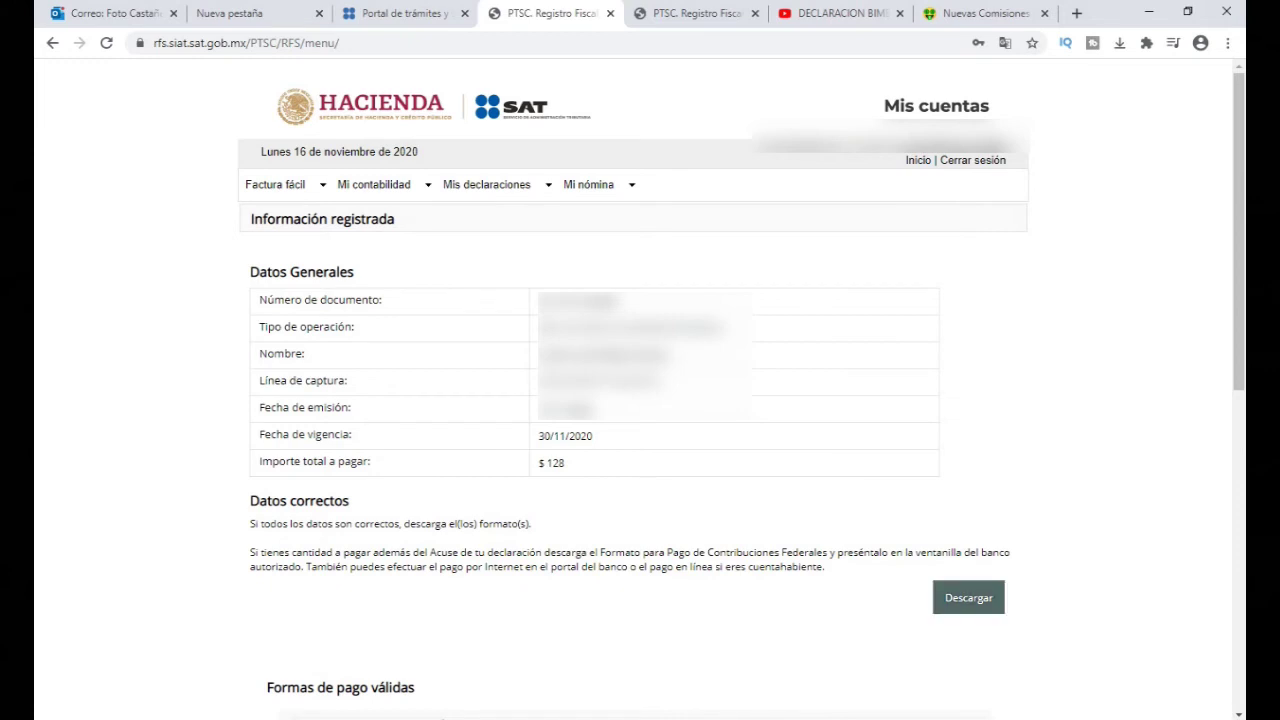
pyautogui.click(969, 597)
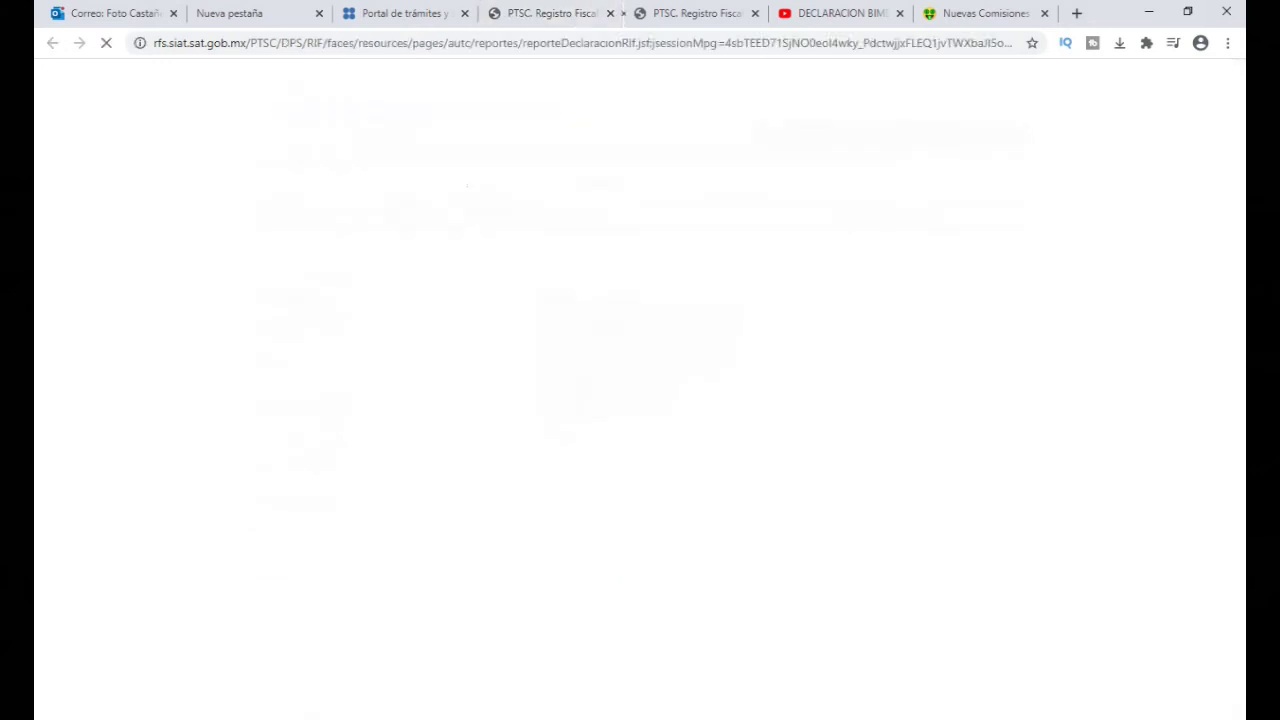